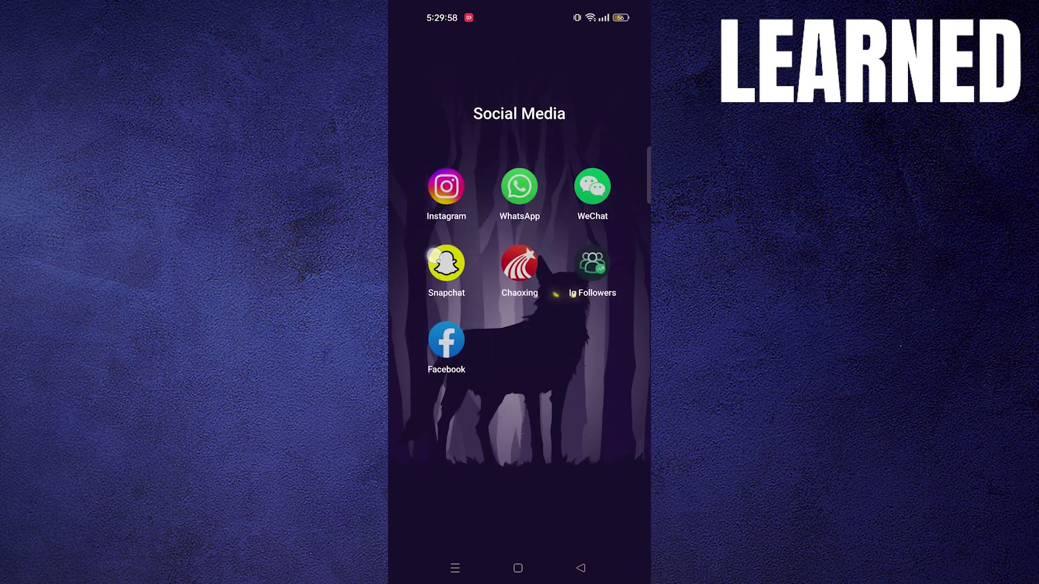
Launch Snapchat from the Social Media folder and open its Chat list
click(446, 263)
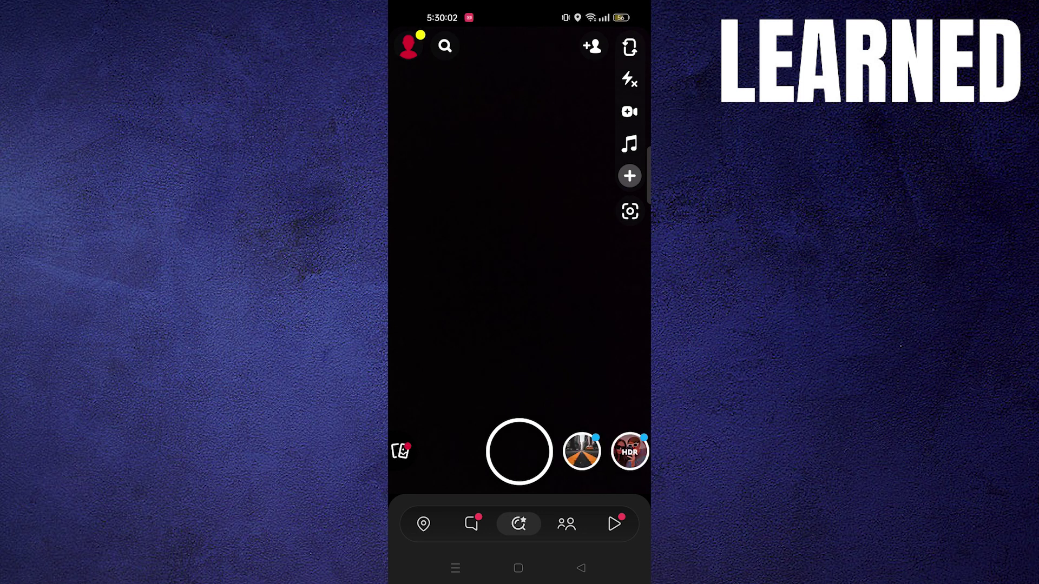
click(471, 524)
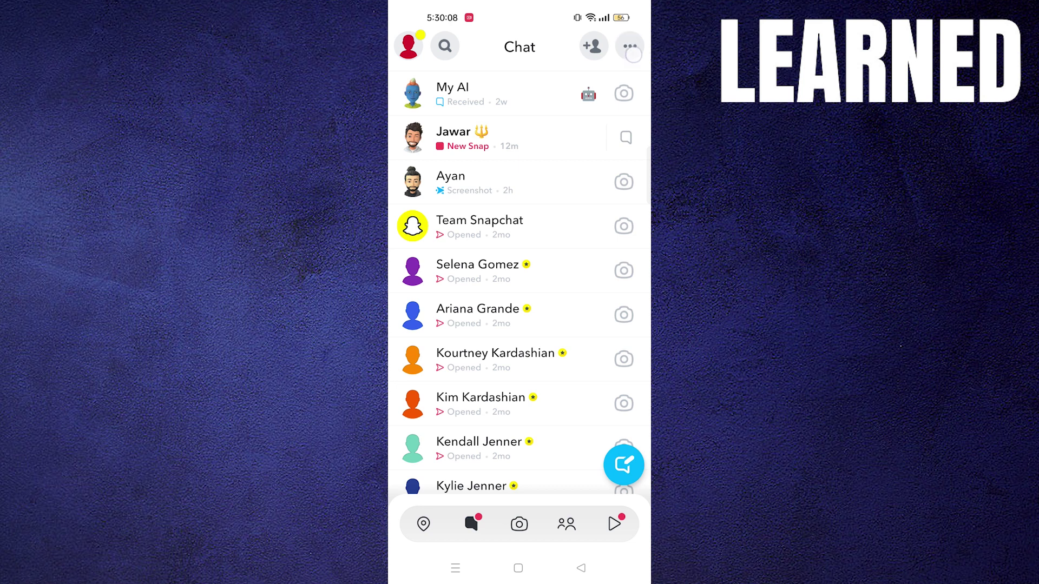
Open a blank New Group form from the chat options menu, after briefly visiting New Call
click(630, 47)
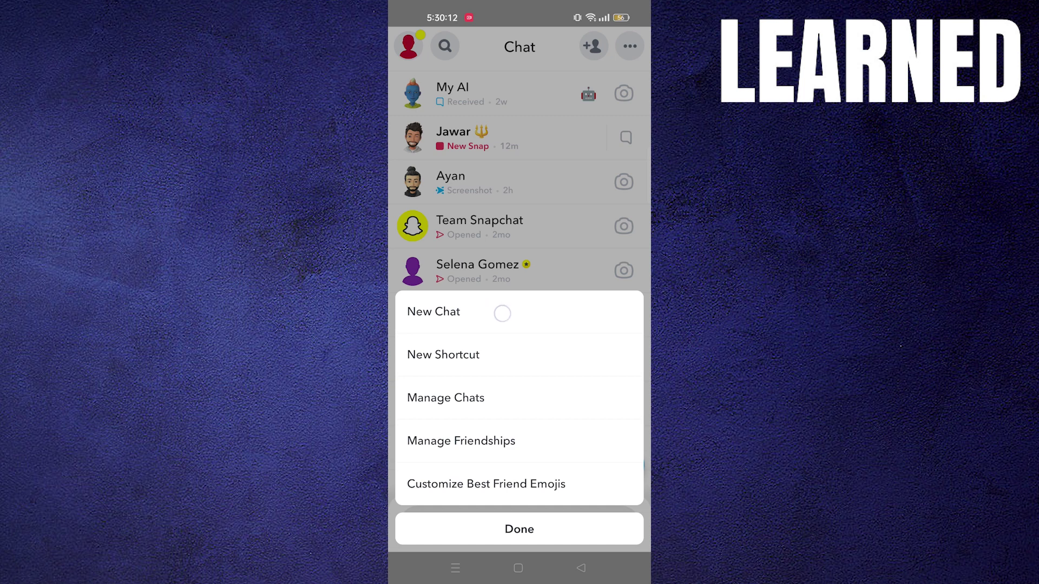
click(475, 314)
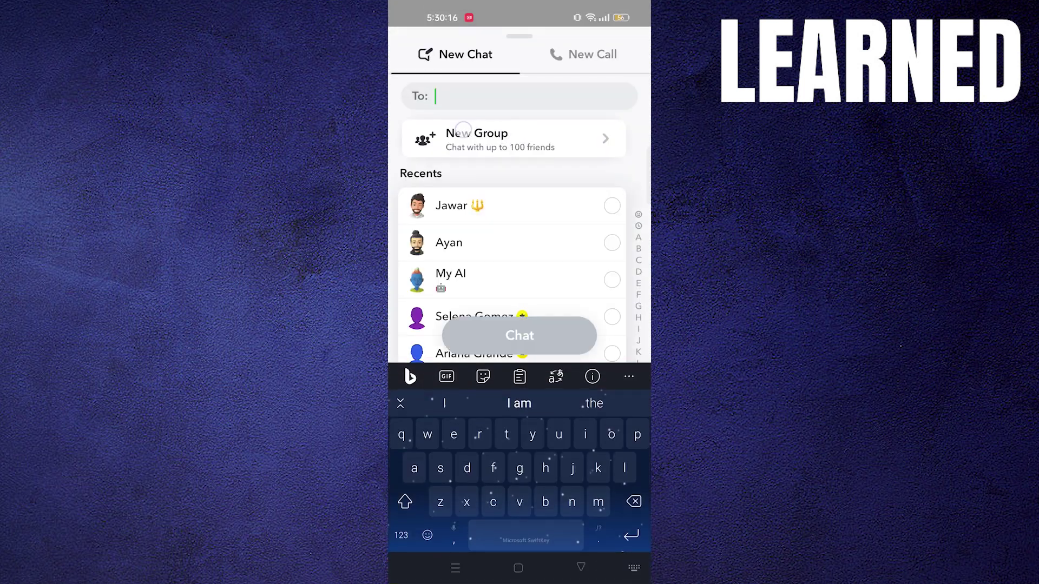
click(583, 54)
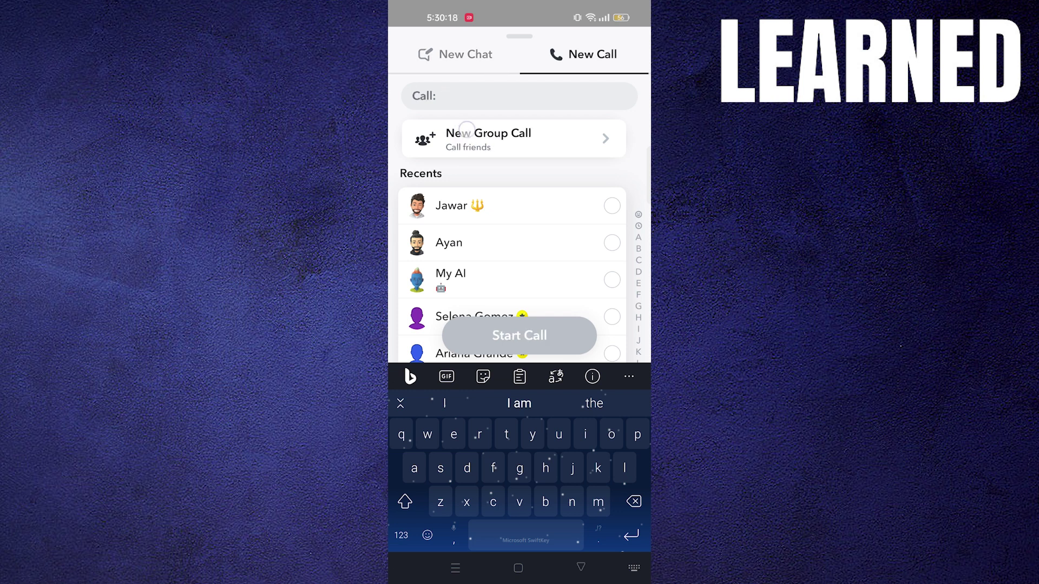
click(471, 134)
click(455, 54)
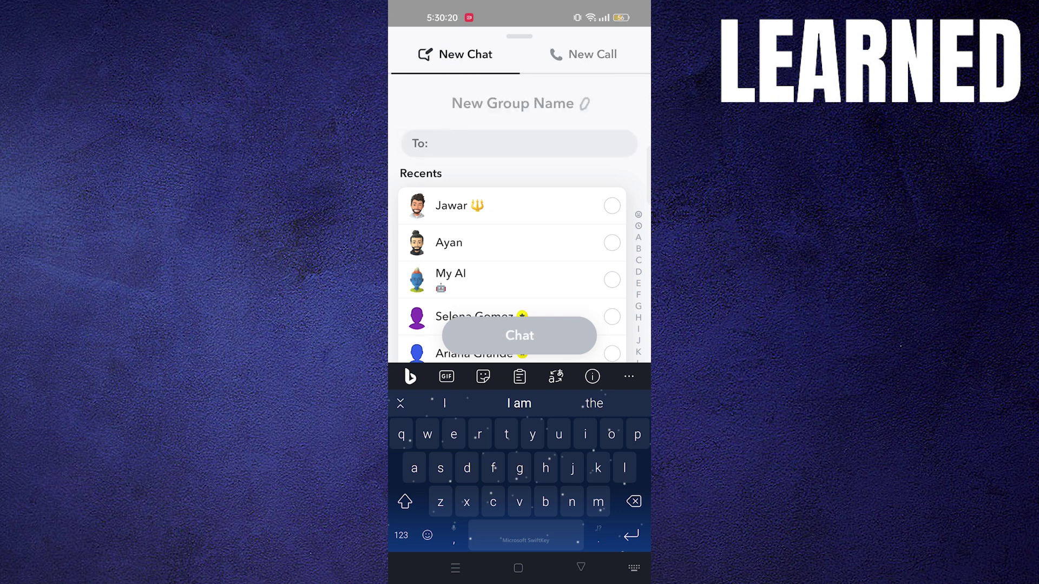
Add Jawar and Ayan from Recents, name the group 'Test', and open its chat
click(475, 207)
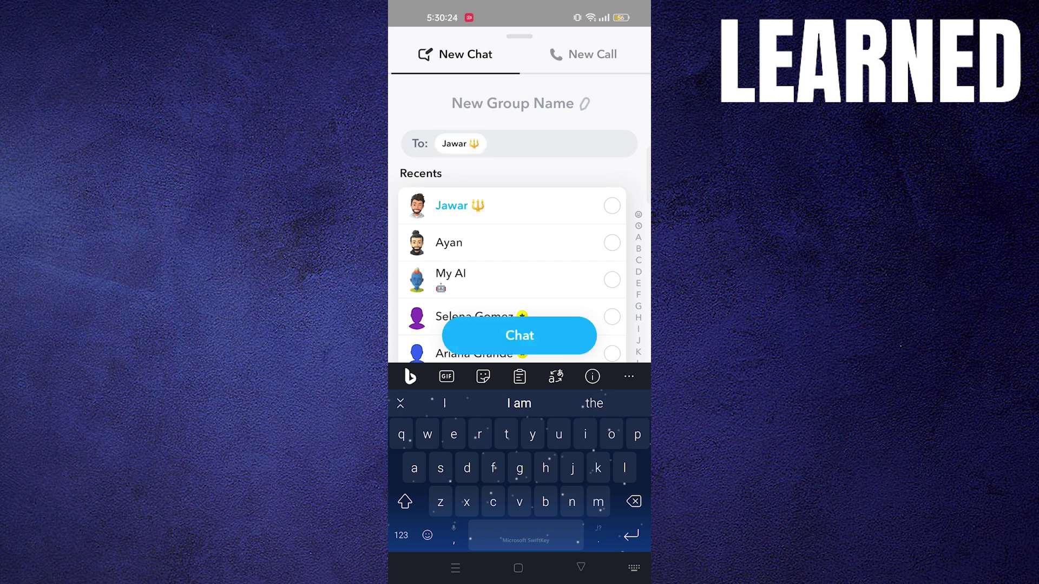
click(459, 243)
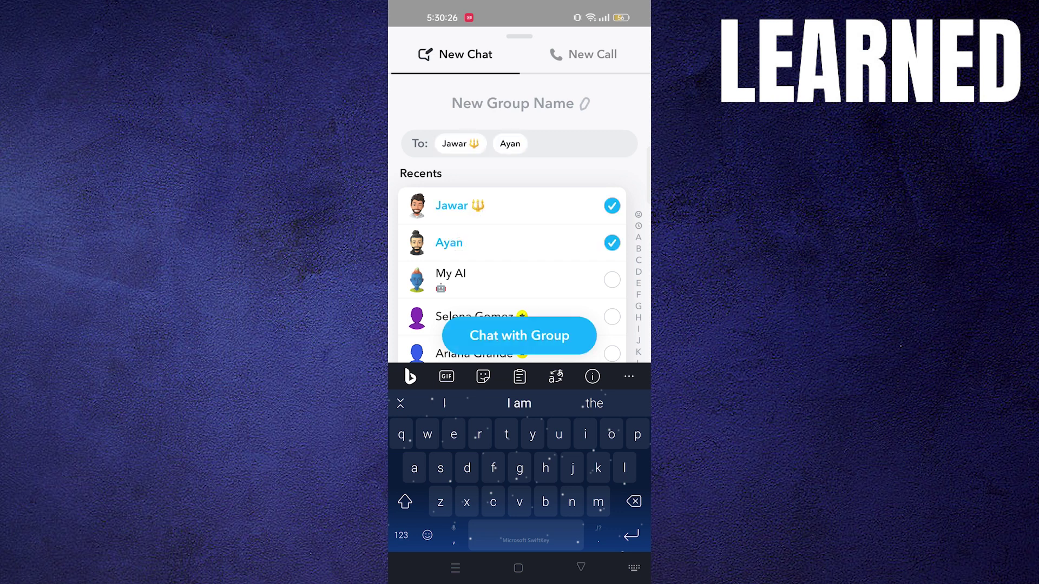
click(473, 247)
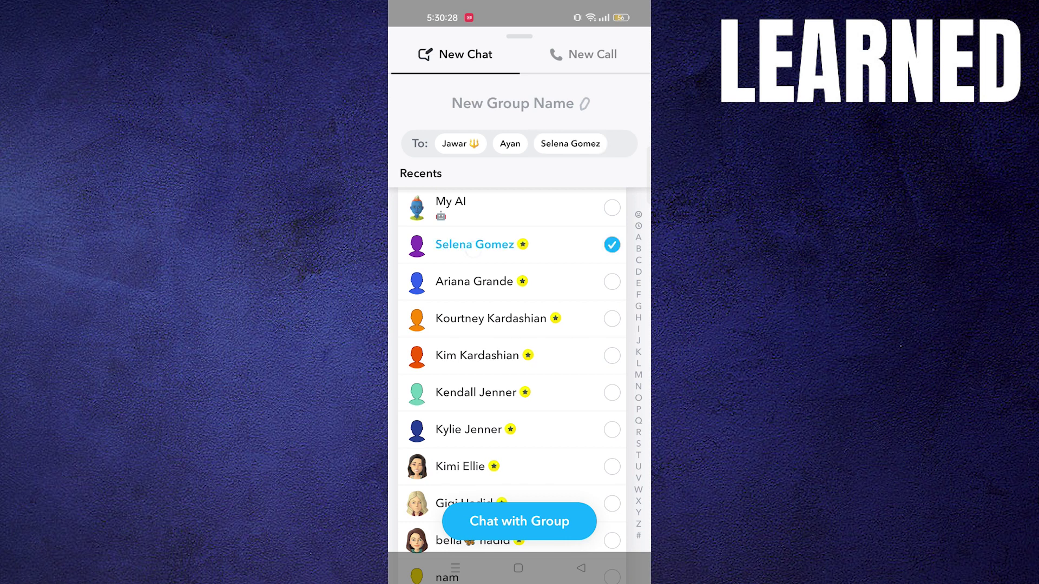
click(474, 244)
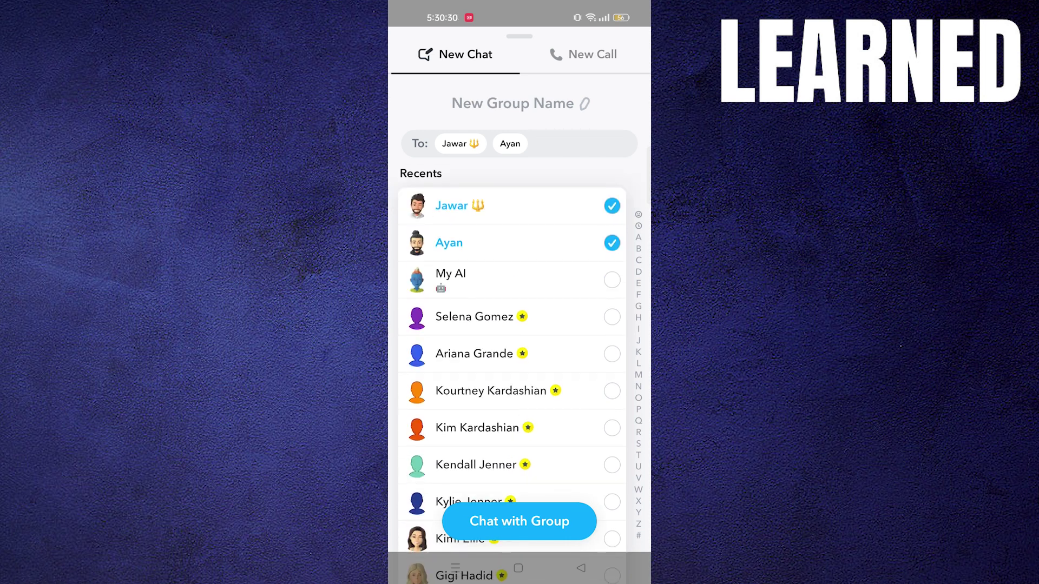
click(513, 103)
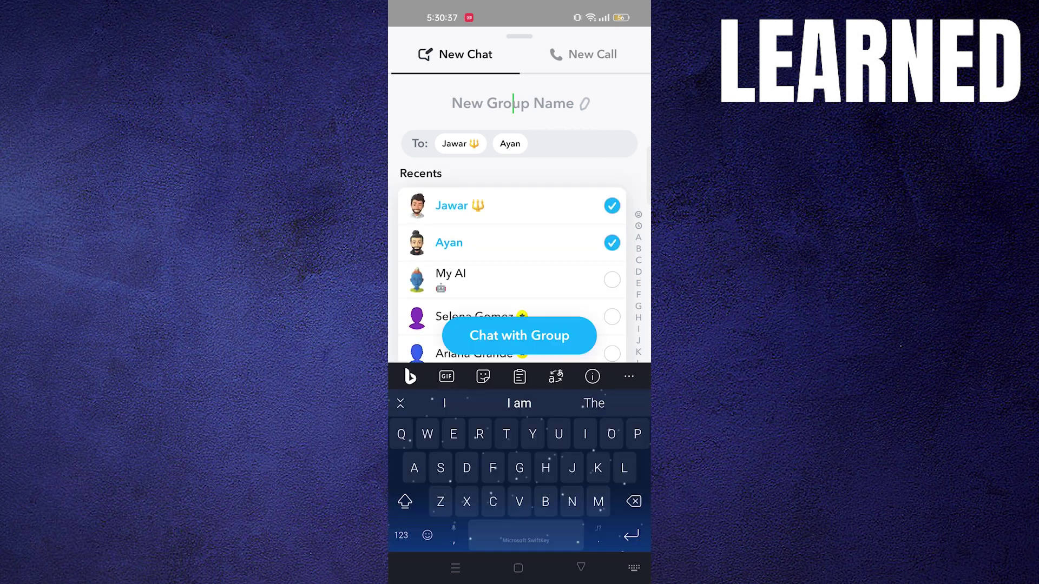
text(Test)
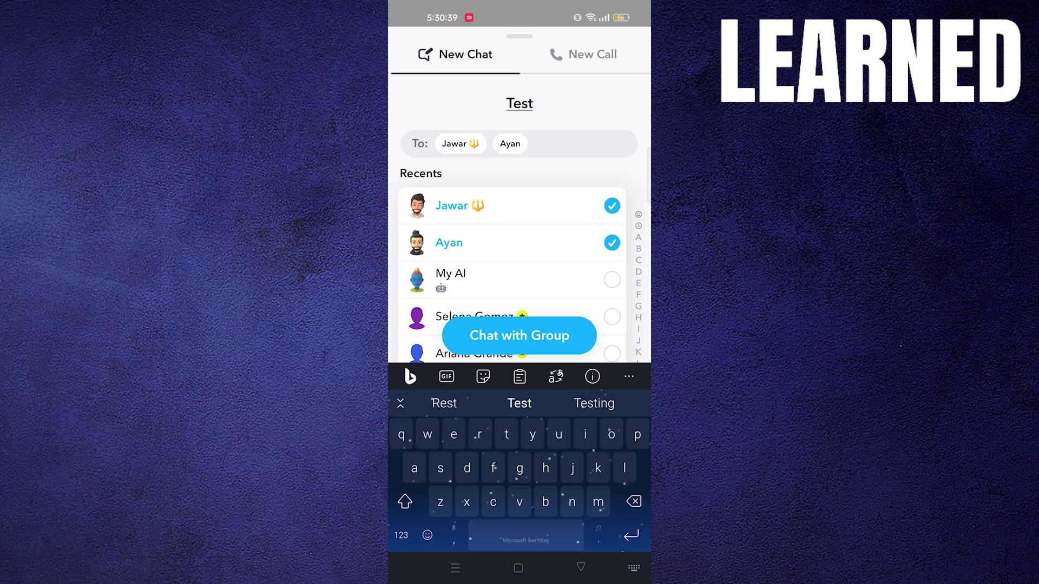
click(520, 335)
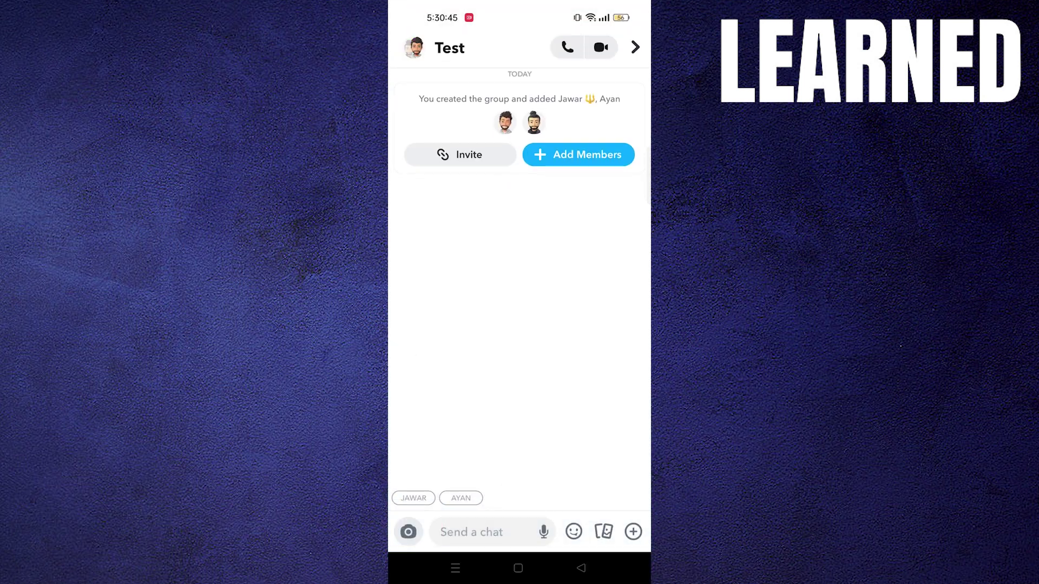
View the Test group profile listing Jawar and Ayan, then reopen the Test chat
click(449, 48)
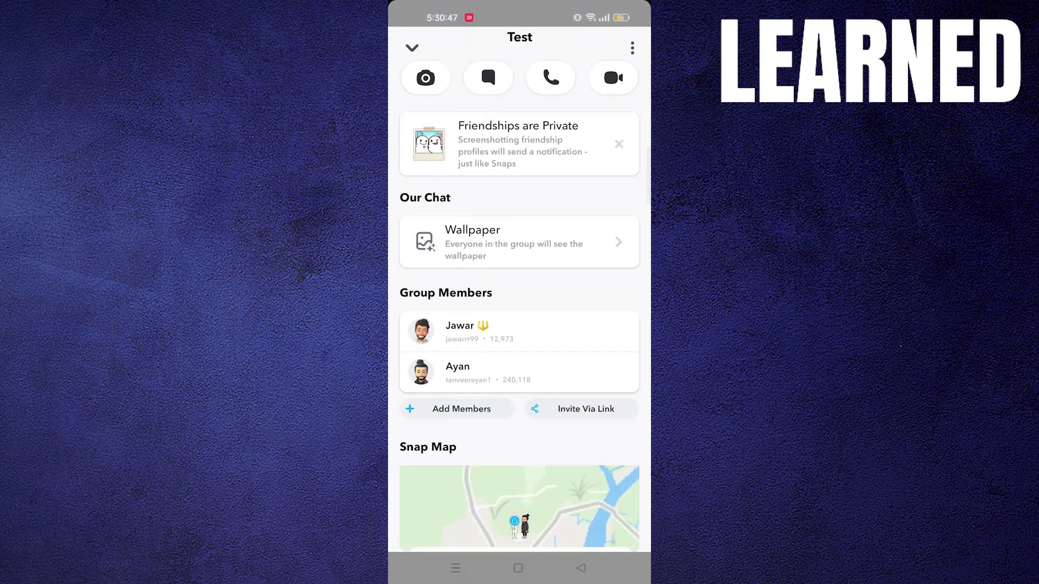
scroll(521, 324, down, 3)
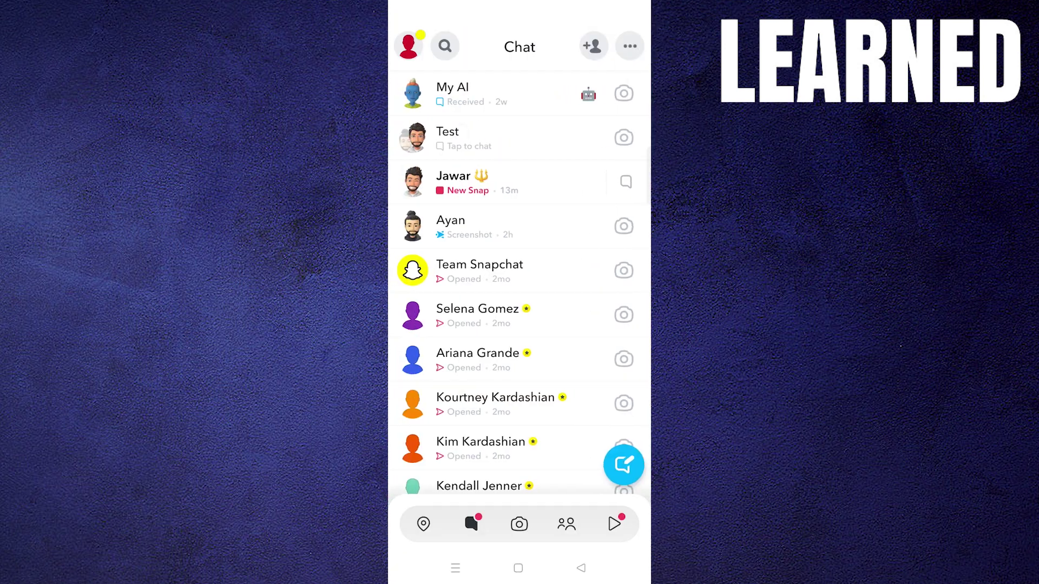
click(447, 138)
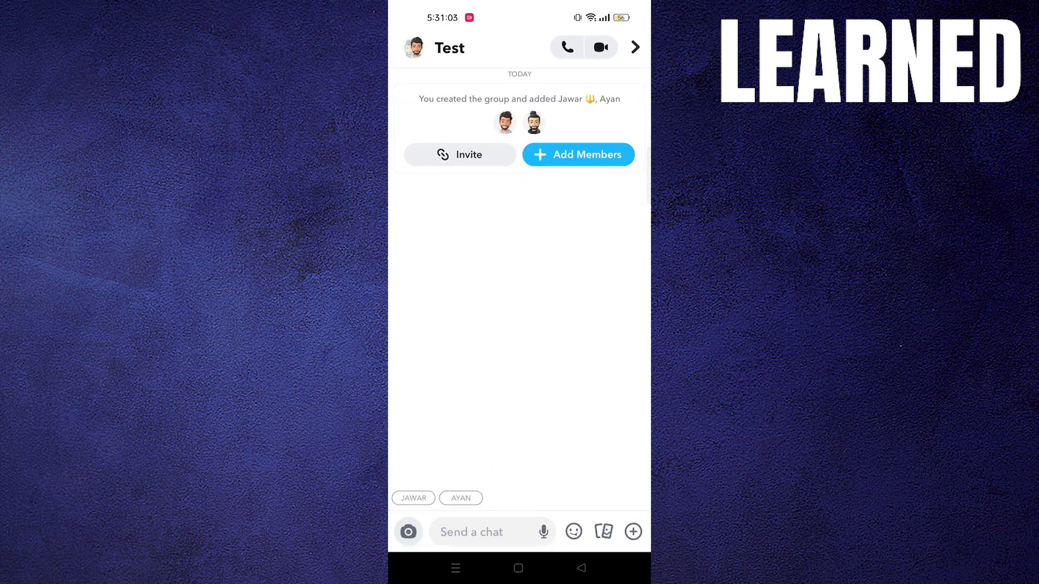
Browse the Test group profile again, then exit Snapchat to the home screen
click(449, 48)
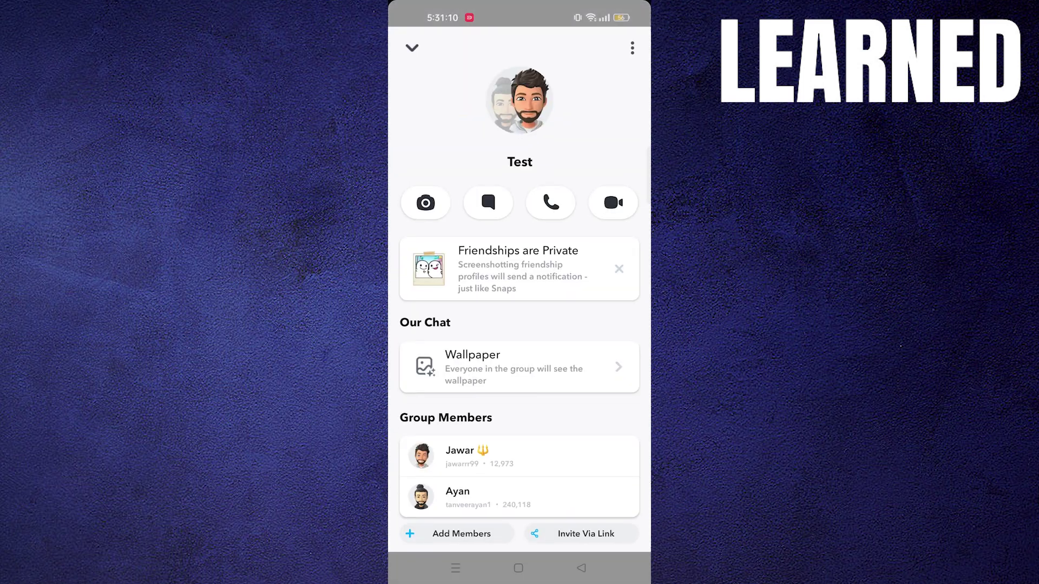
scroll(520, 365, down, 3)
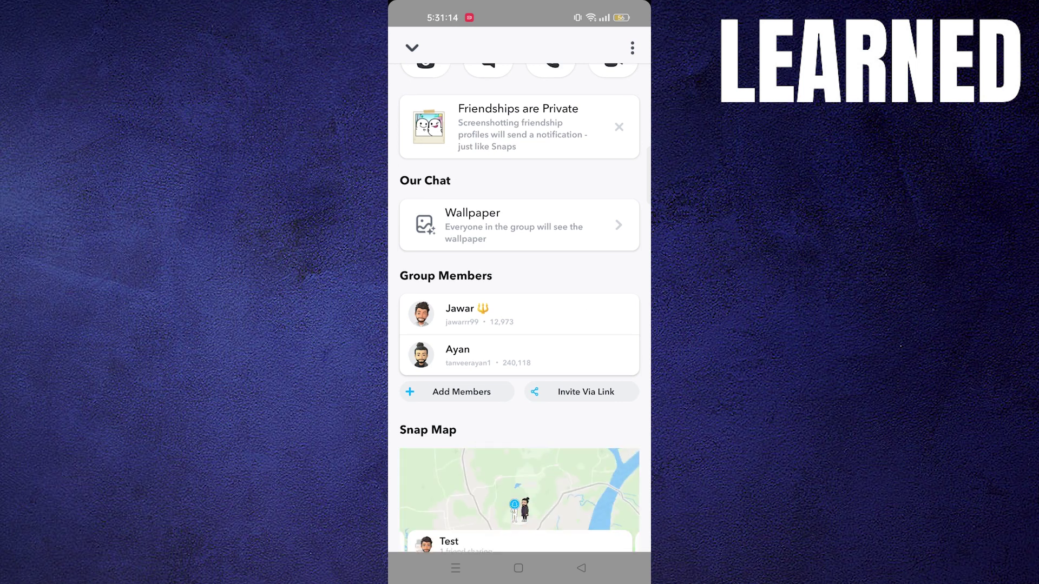
scroll(519, 324, up, 3)
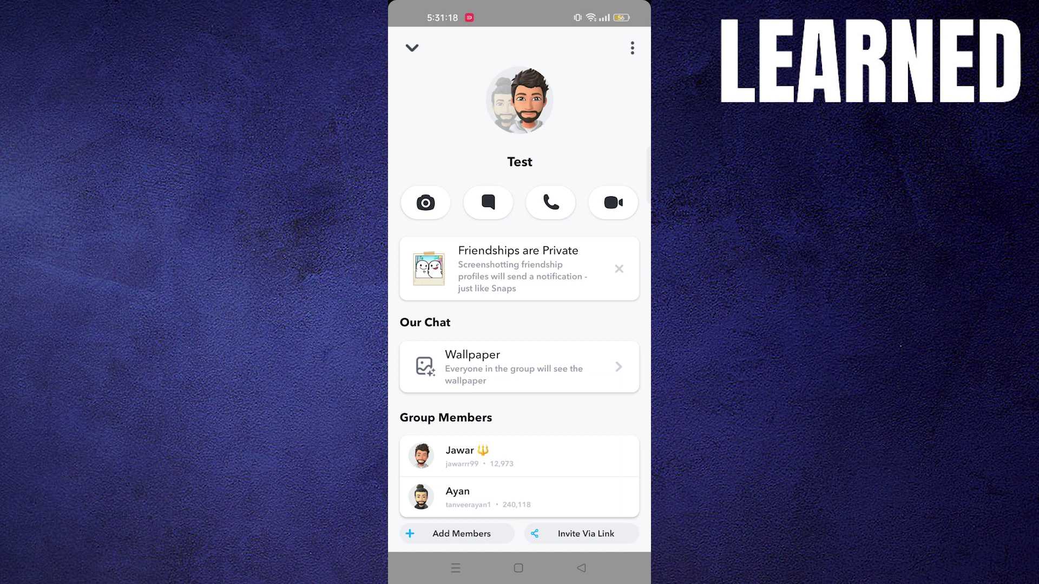
click(518, 569)
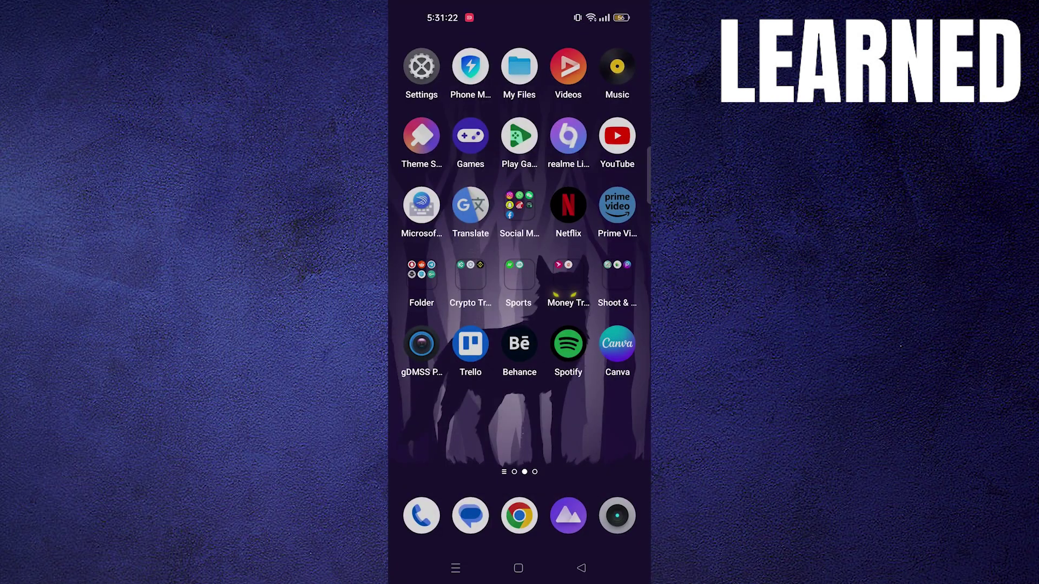